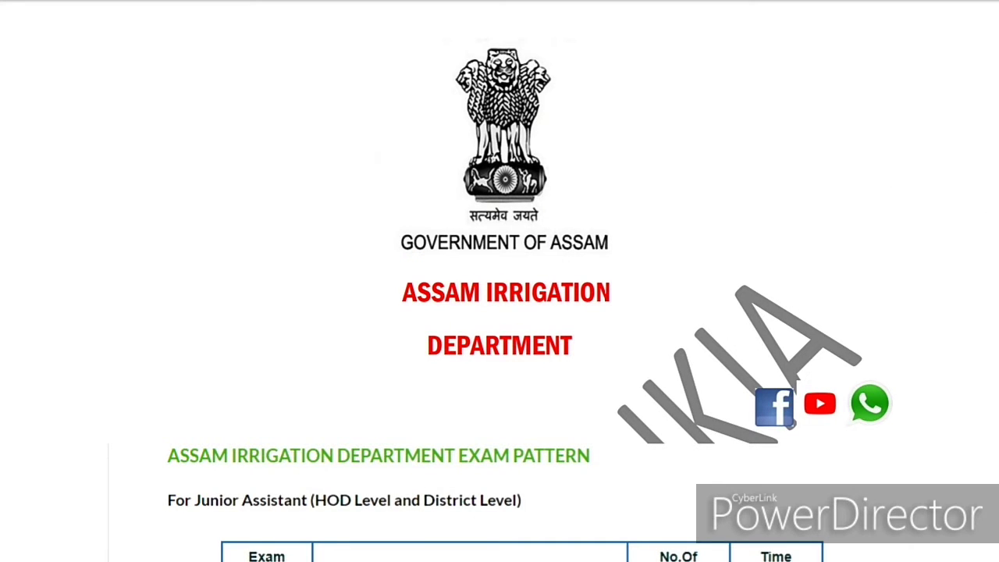
{"action": "scroll", "coordinate": [499, 297], "scroll_direction": "down", "scroll_amount": 1}
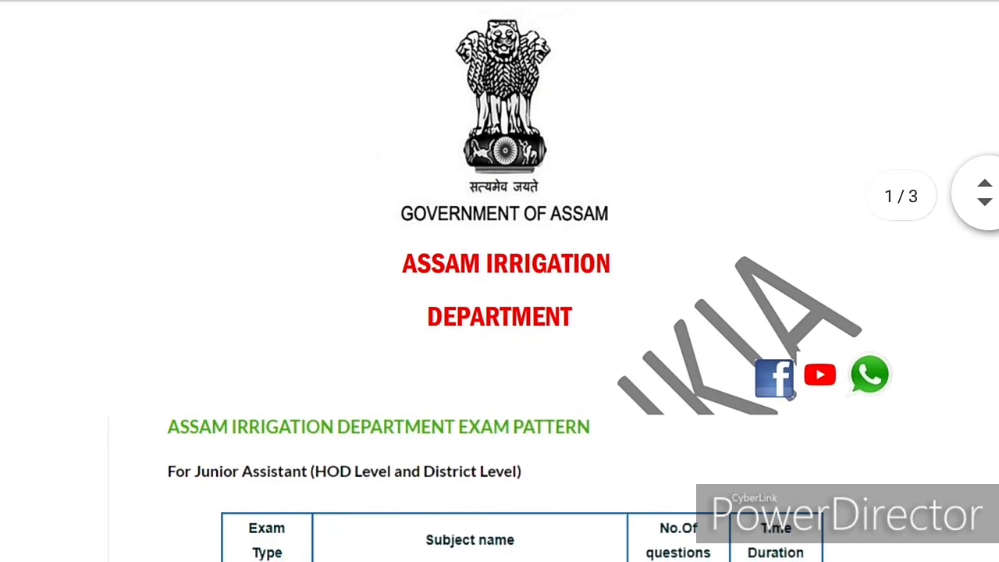
{"action": "scroll", "coordinate": [499, 296], "scroll_direction": "up", "scroll_amount": 1}
{"action": "scroll", "coordinate": [499, 297], "scroll_direction": "up", "scroll_amount": 1}
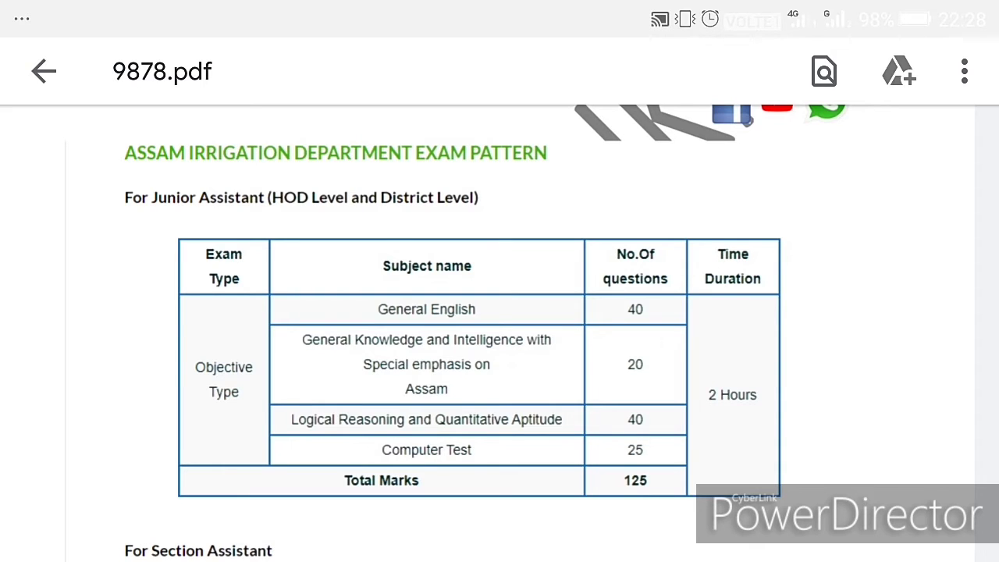
{"action": "scroll", "coordinate": [499, 312], "scroll_direction": "down", "scroll_amount": 5}
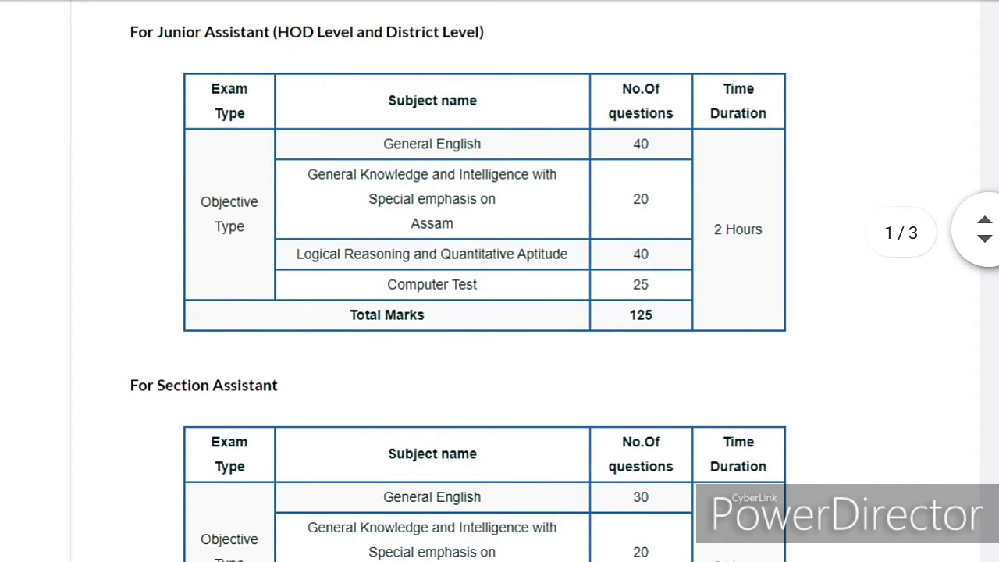
{"action": "scroll", "coordinate": [500, 281], "scroll_direction": "down", "scroll_amount": 5}
{"action": "scroll", "coordinate": [499, 281], "scroll_direction": "up", "scroll_amount": 2}
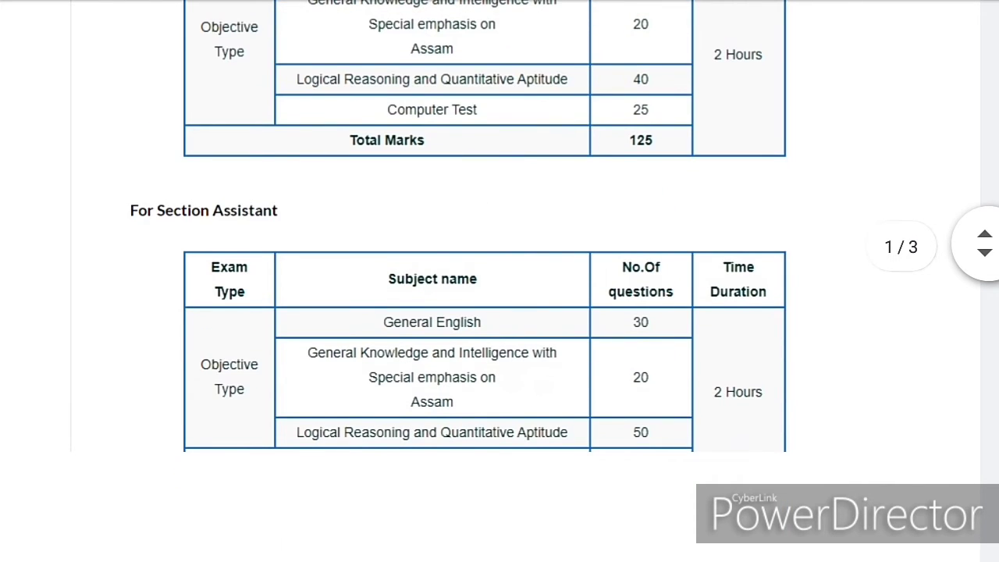
{"action": "scroll", "coordinate": [500, 281], "scroll_direction": "down", "scroll_amount": 10}
{"action": "scroll", "coordinate": [499, 281], "scroll_direction": "down", "scroll_amount": 8}
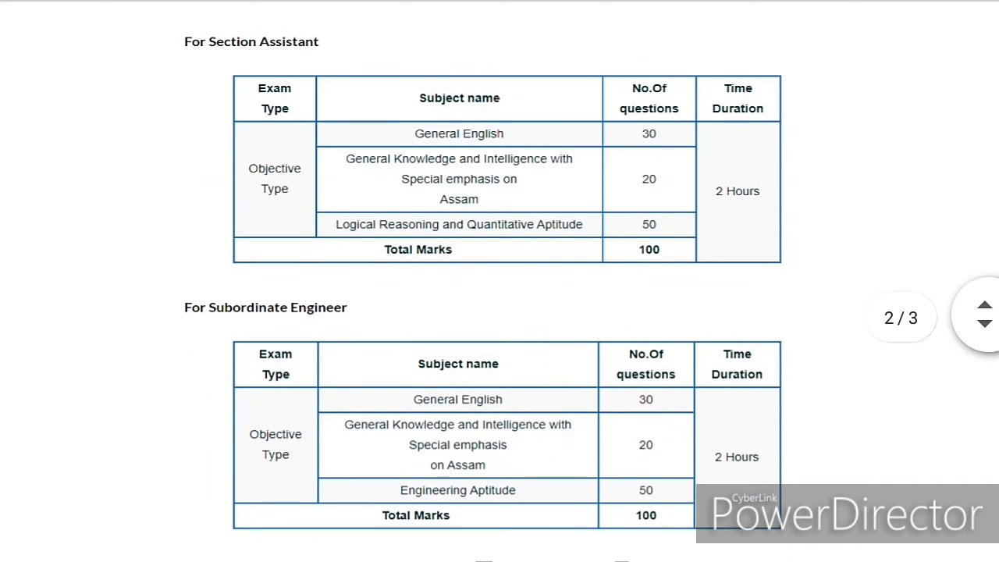
{"action": "scroll", "coordinate": [500, 281], "scroll_direction": "down", "scroll_amount": 1}
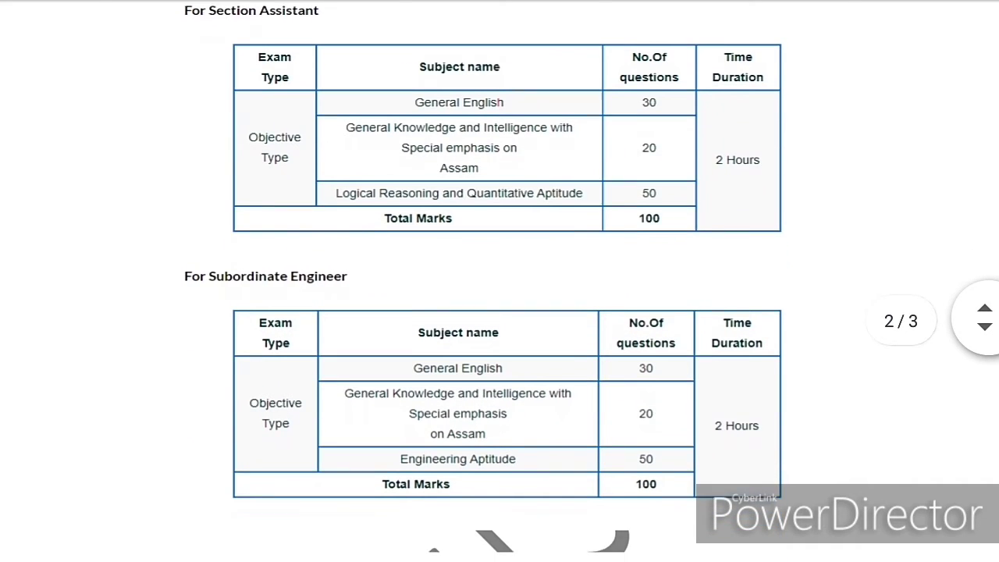
{"action": "scroll", "coordinate": [499, 281], "scroll_direction": "down", "scroll_amount": 1}
{"action": "scroll", "coordinate": [500, 281], "scroll_direction": "down", "scroll_amount": 3}
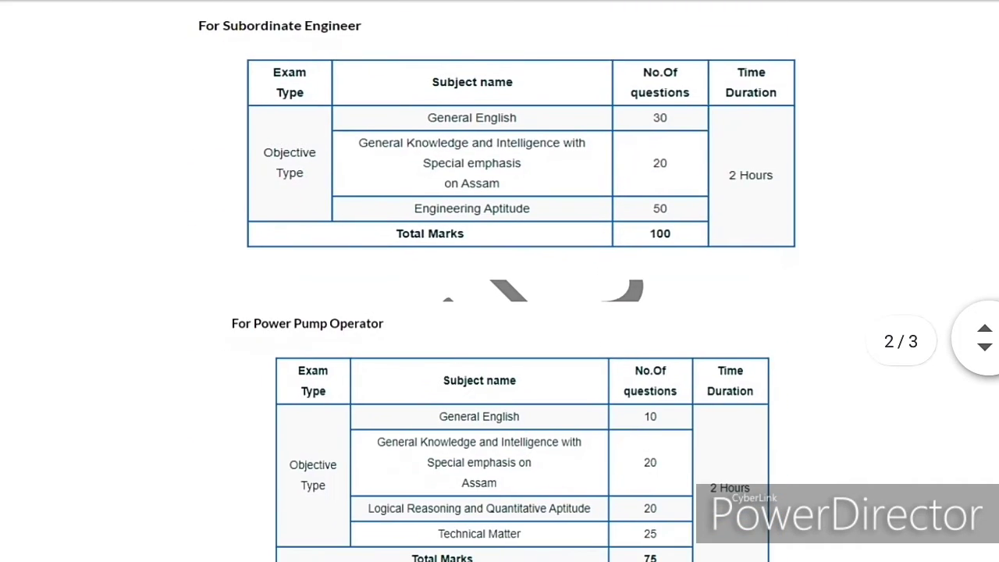
{"action": "scroll", "coordinate": [500, 281], "scroll_direction": "down", "scroll_amount": 1}
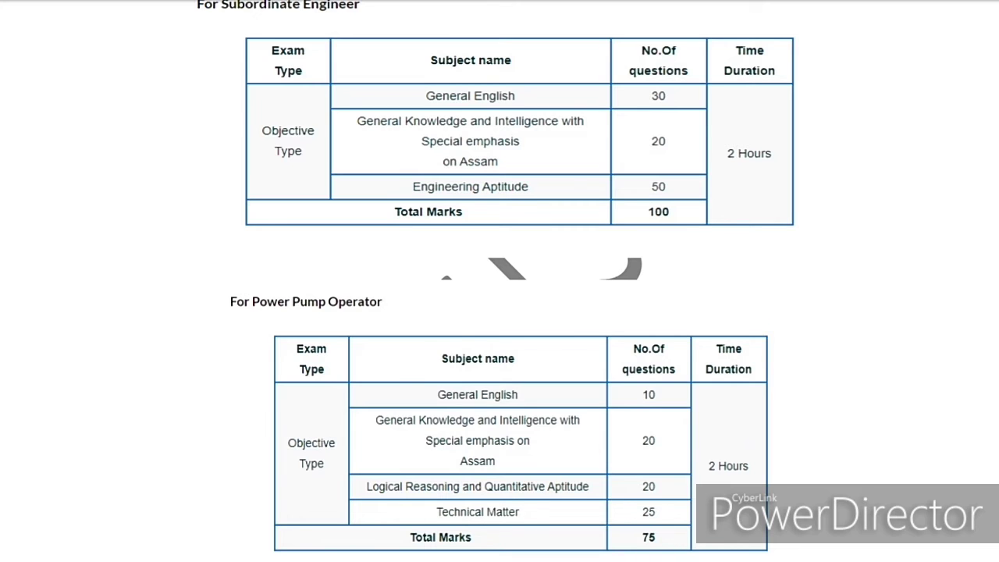
{"action": "scroll", "coordinate": [500, 313], "scroll_direction": "up", "scroll_amount": 1}
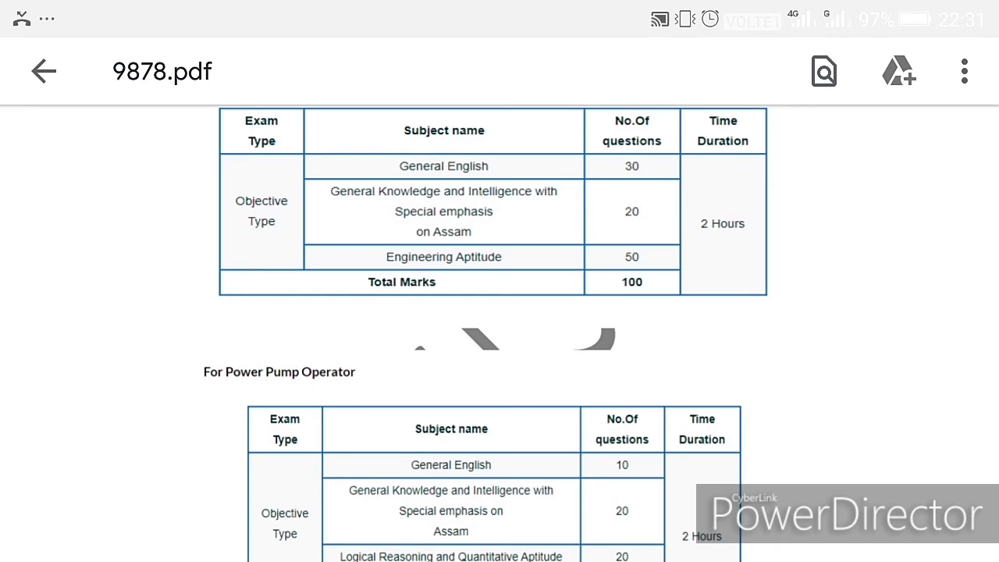
{"action": "scroll", "coordinate": [500, 312], "scroll_direction": "down", "scroll_amount": 2}
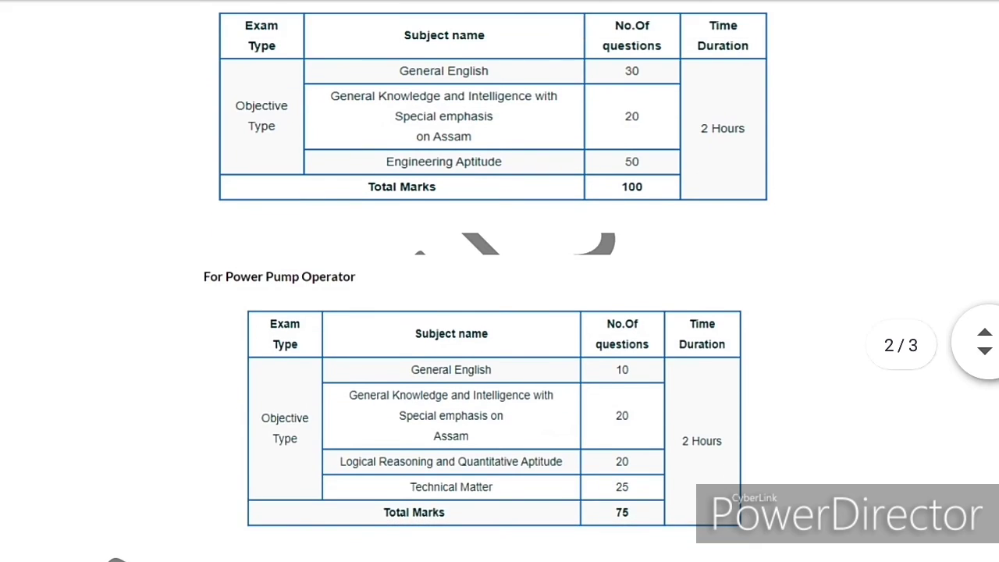
{"action": "scroll", "coordinate": [499, 313], "scroll_direction": "down", "scroll_amount": 4}
{"action": "scroll", "coordinate": [500, 313], "scroll_direction": "down", "scroll_amount": 2}
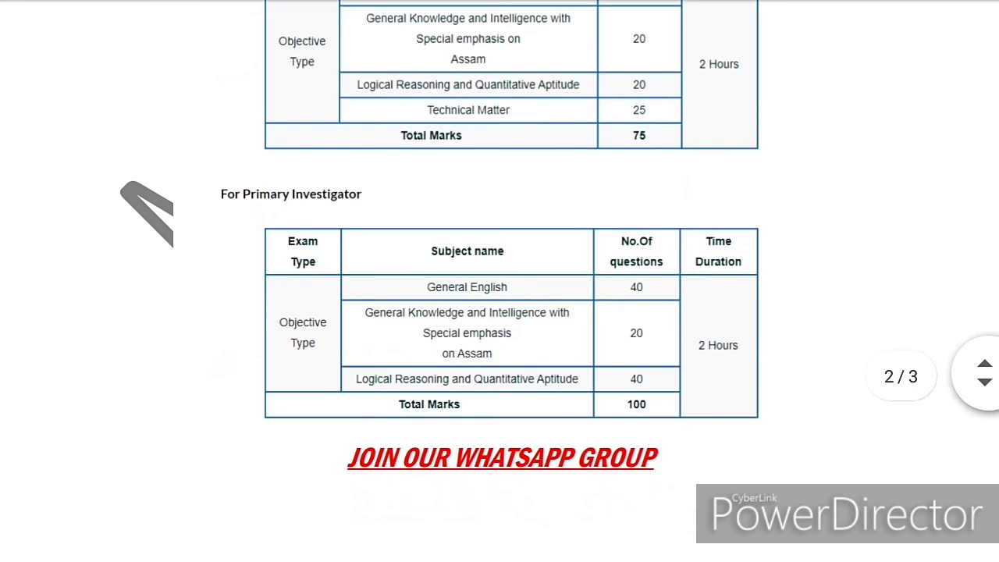
{"action": "scroll", "coordinate": [499, 312], "scroll_direction": "down", "scroll_amount": 3}
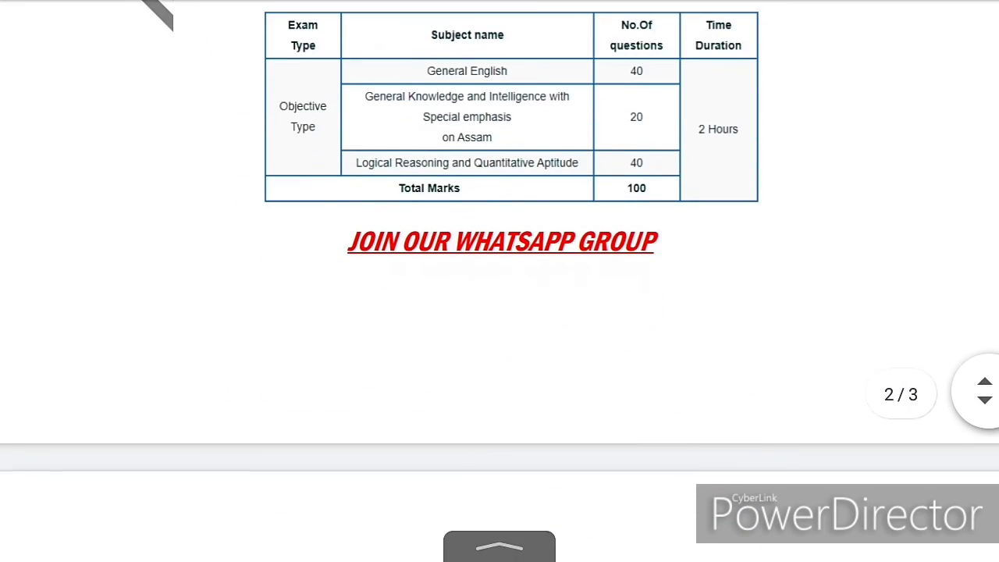